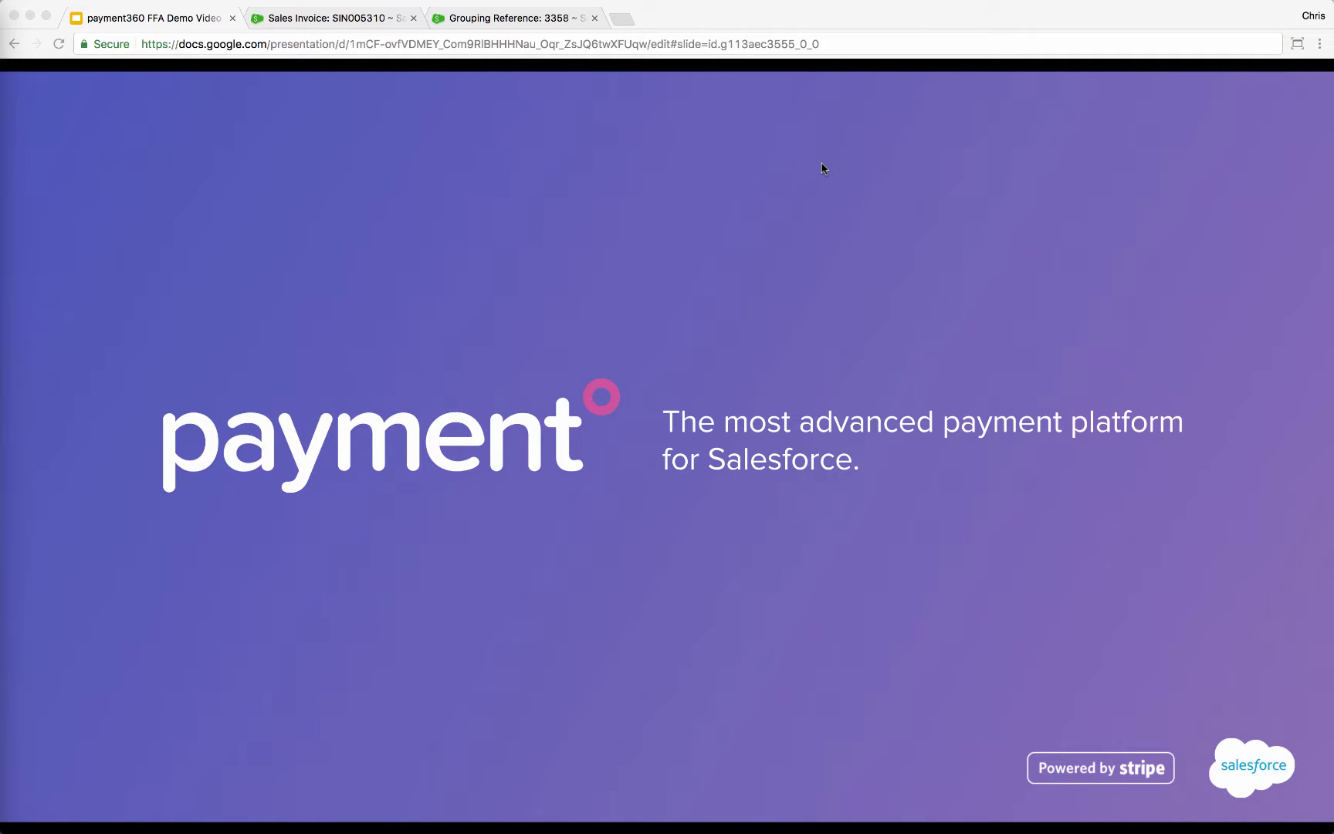
- Advance to the FinancialForce integration agenda slide, then switch to sales invoice SIN005310
click(822, 167)
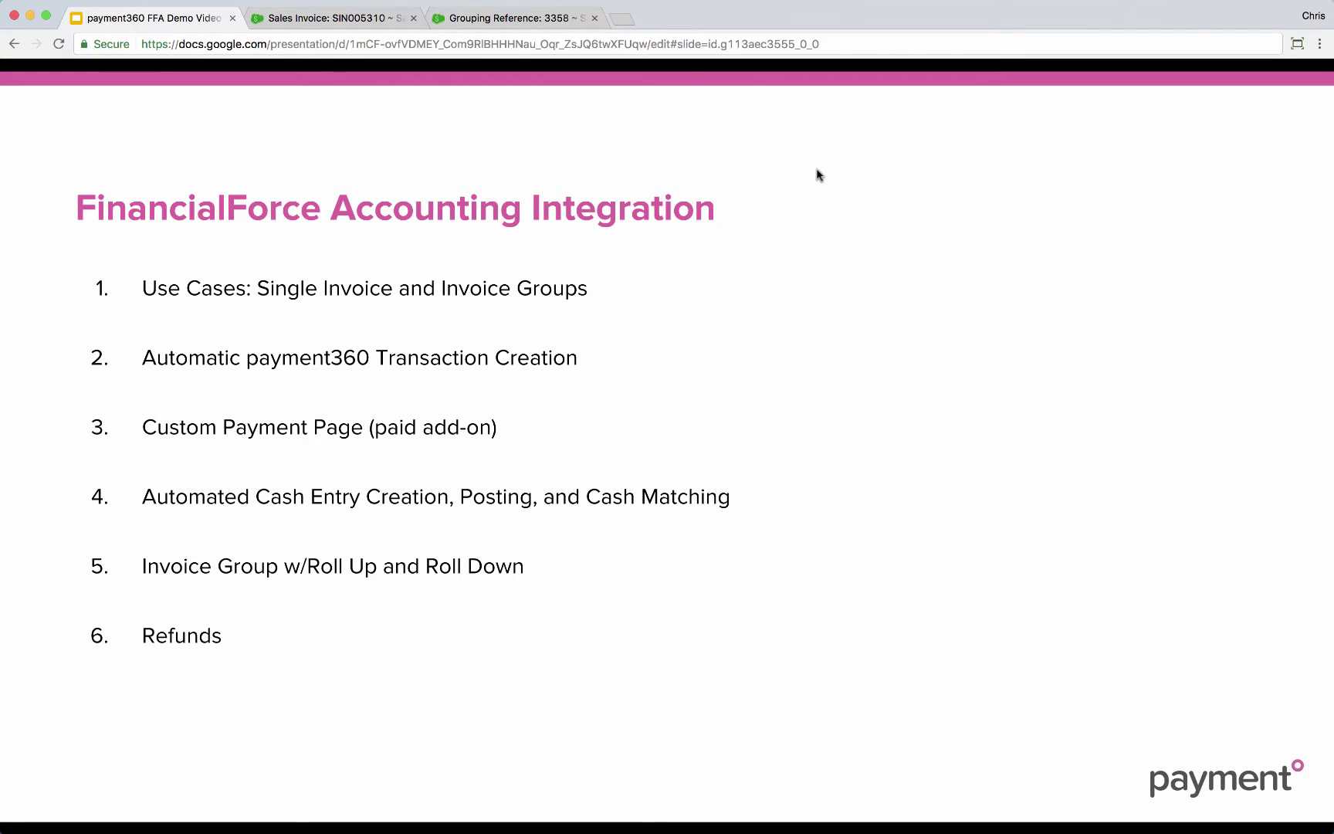
click(329, 18)
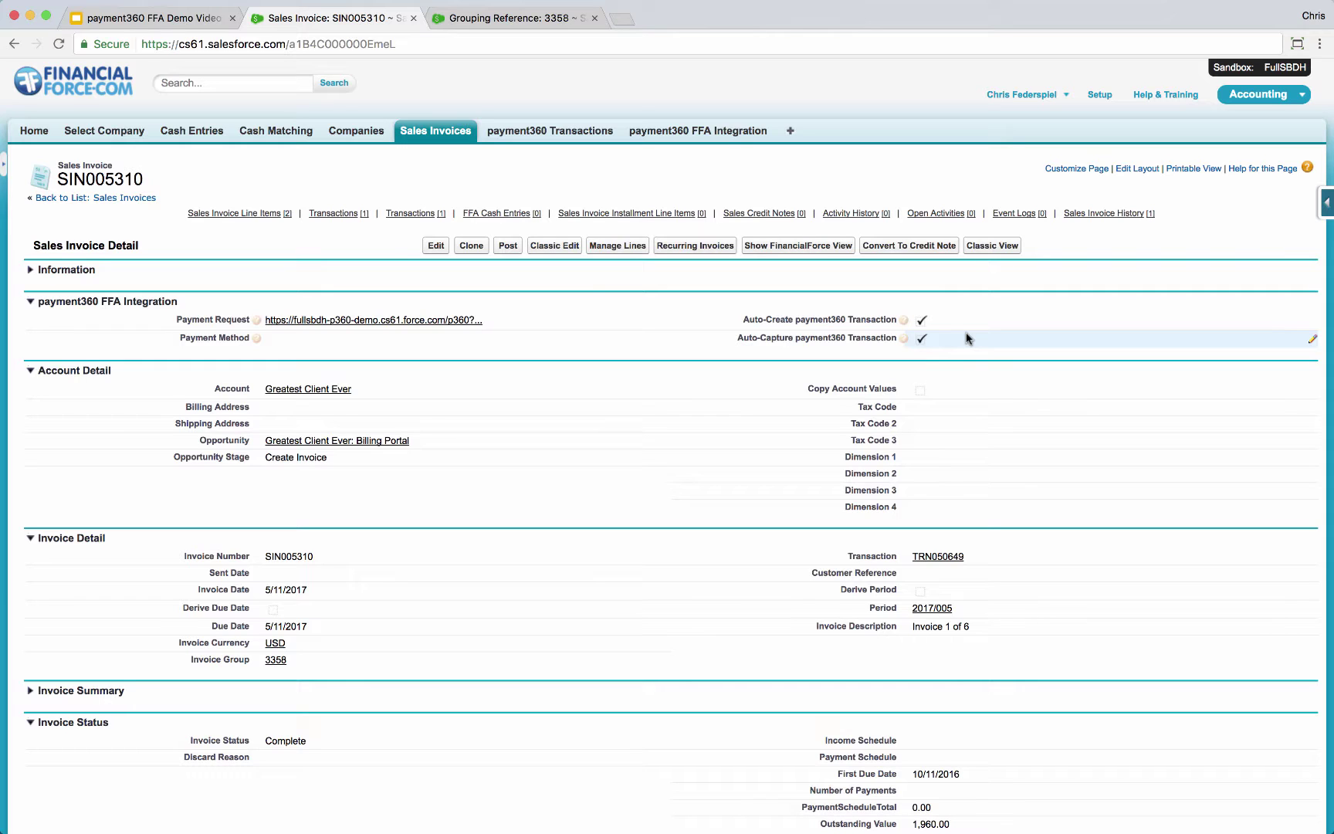
mouse_move(336, 213)
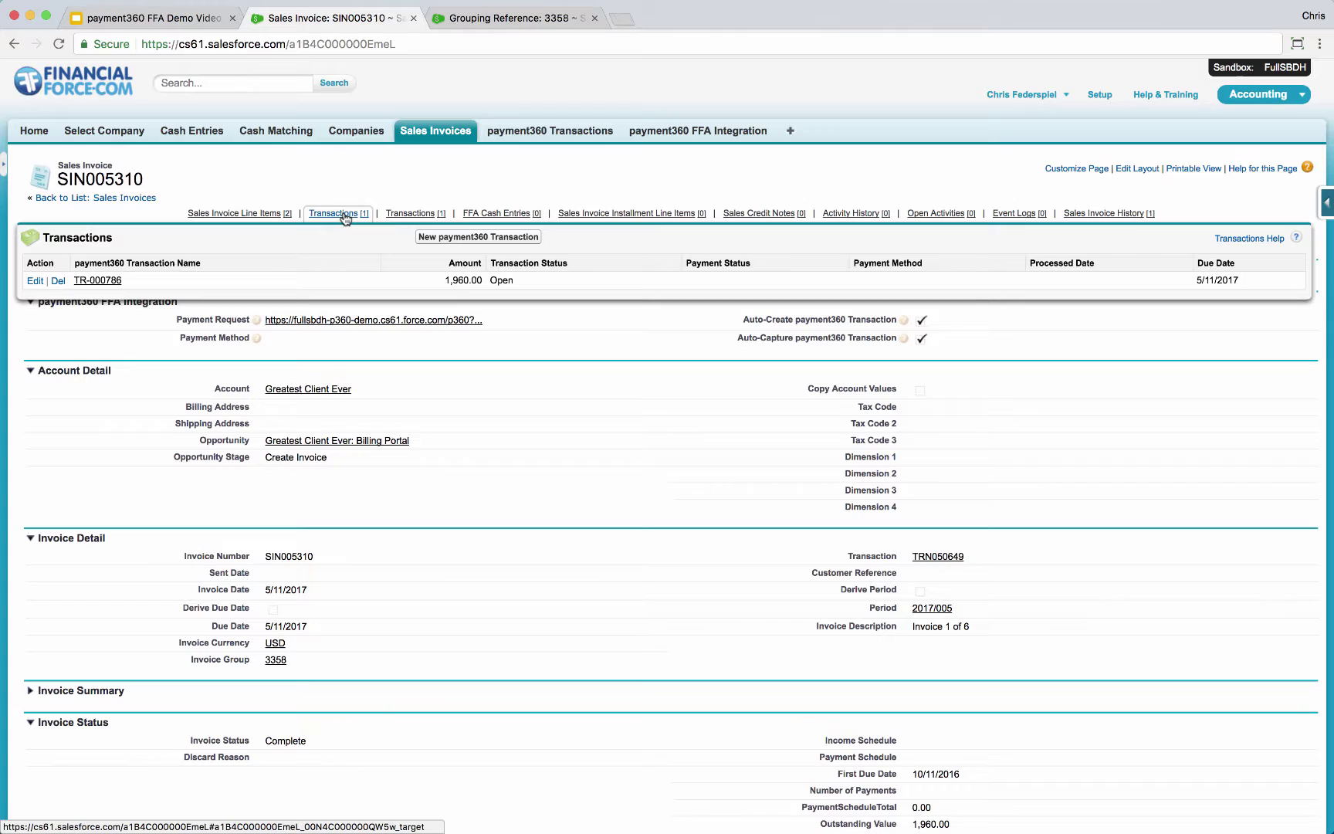
click(487, 18)
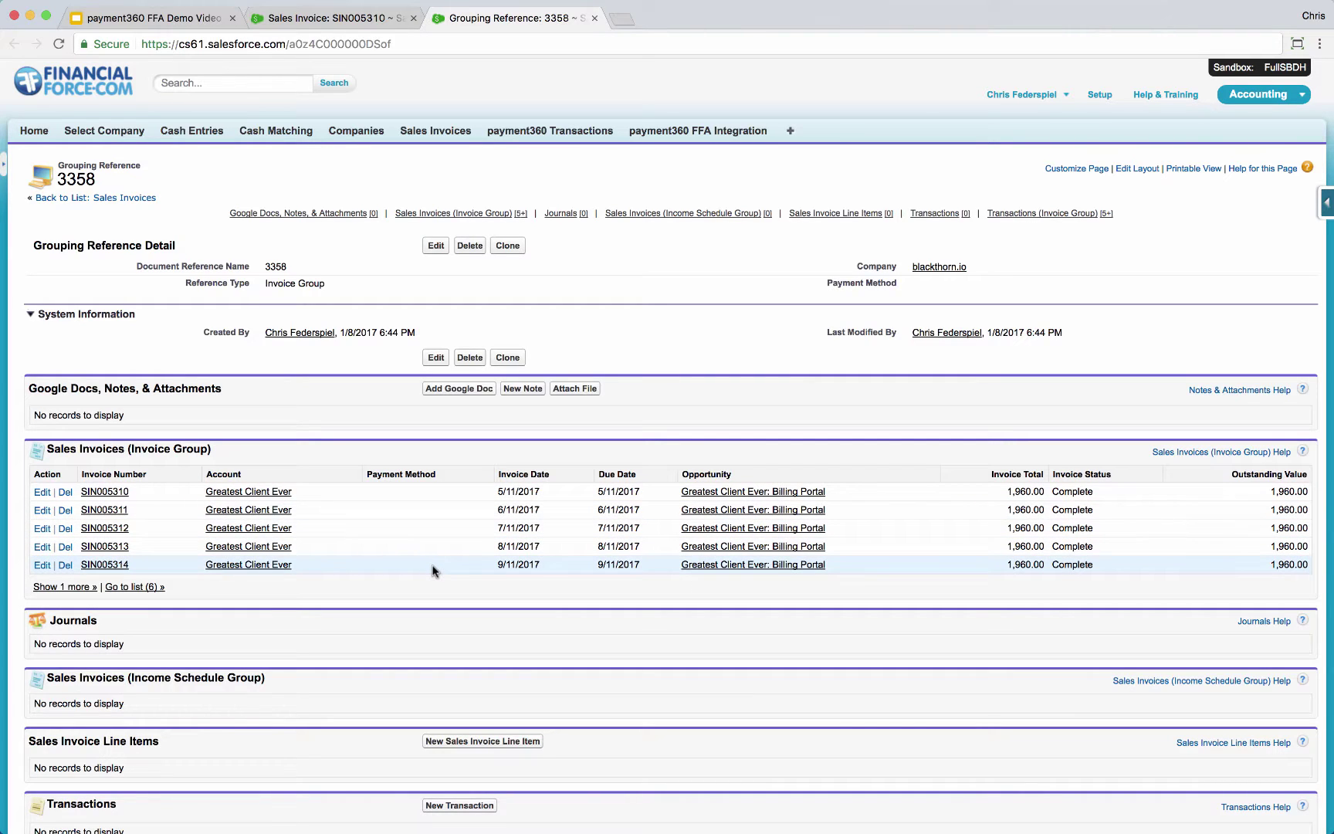
click(331, 18)
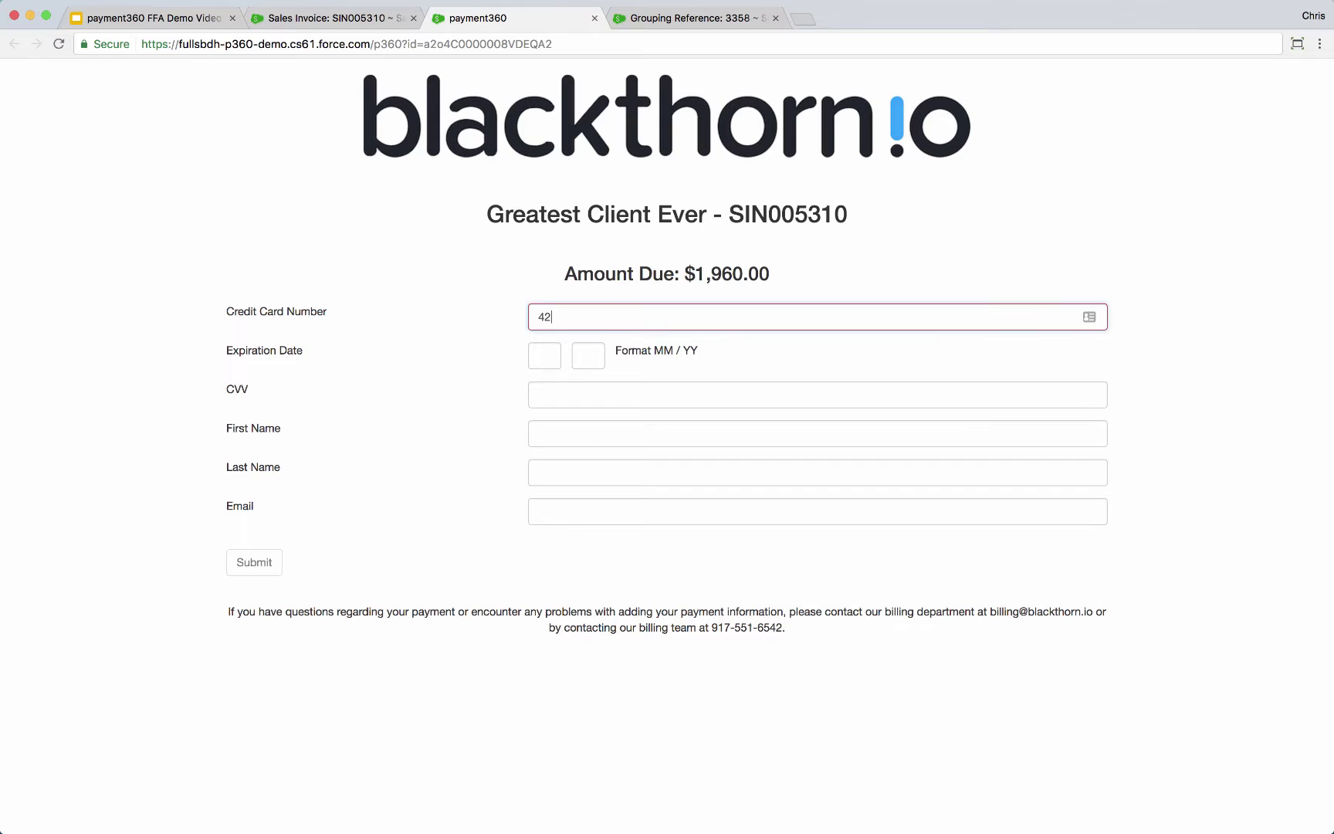
text(4242424242424242)
- Complete the remaining test-card fields and submit the $1,960.00 payment for SIN005310
key(Tab)
text(02)
key(Tab)
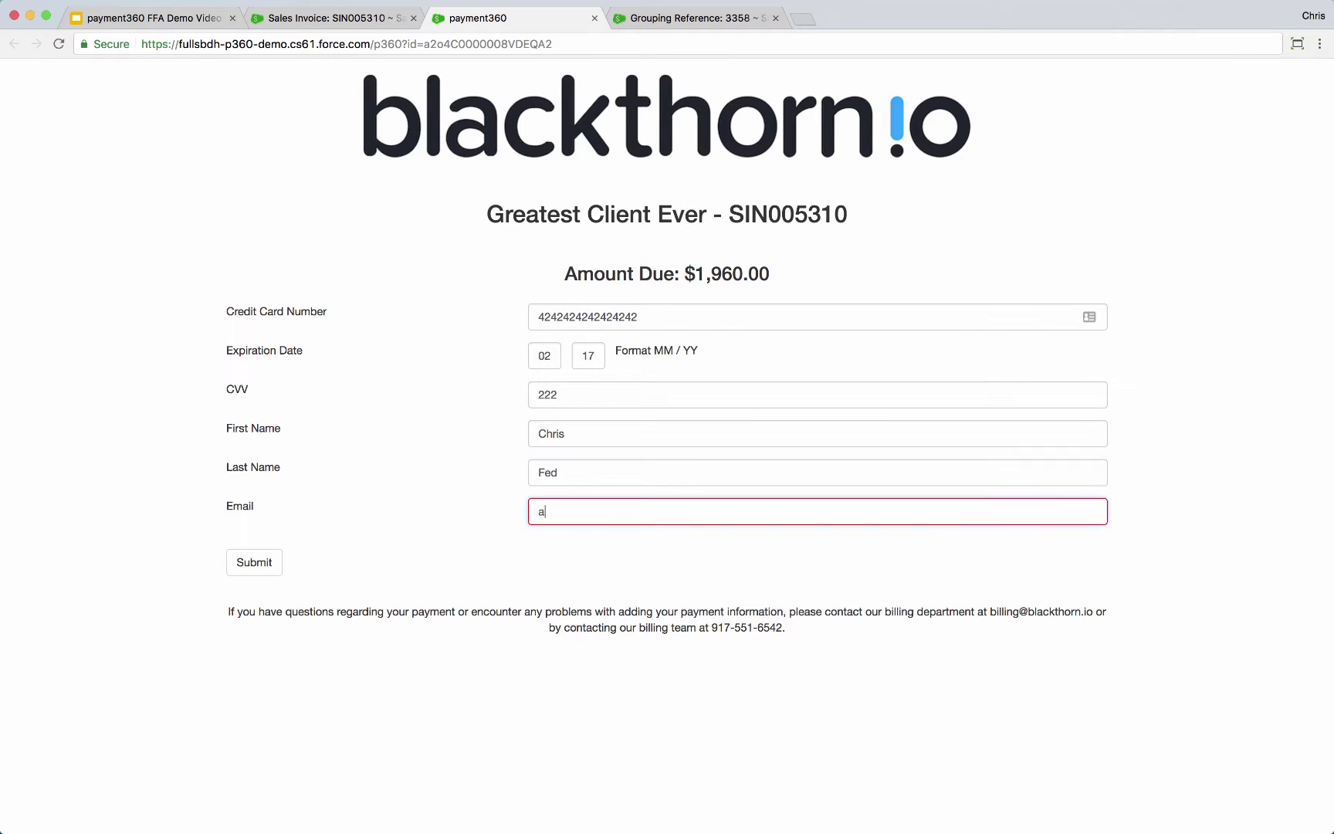
text(@a.com)
click(254, 561)
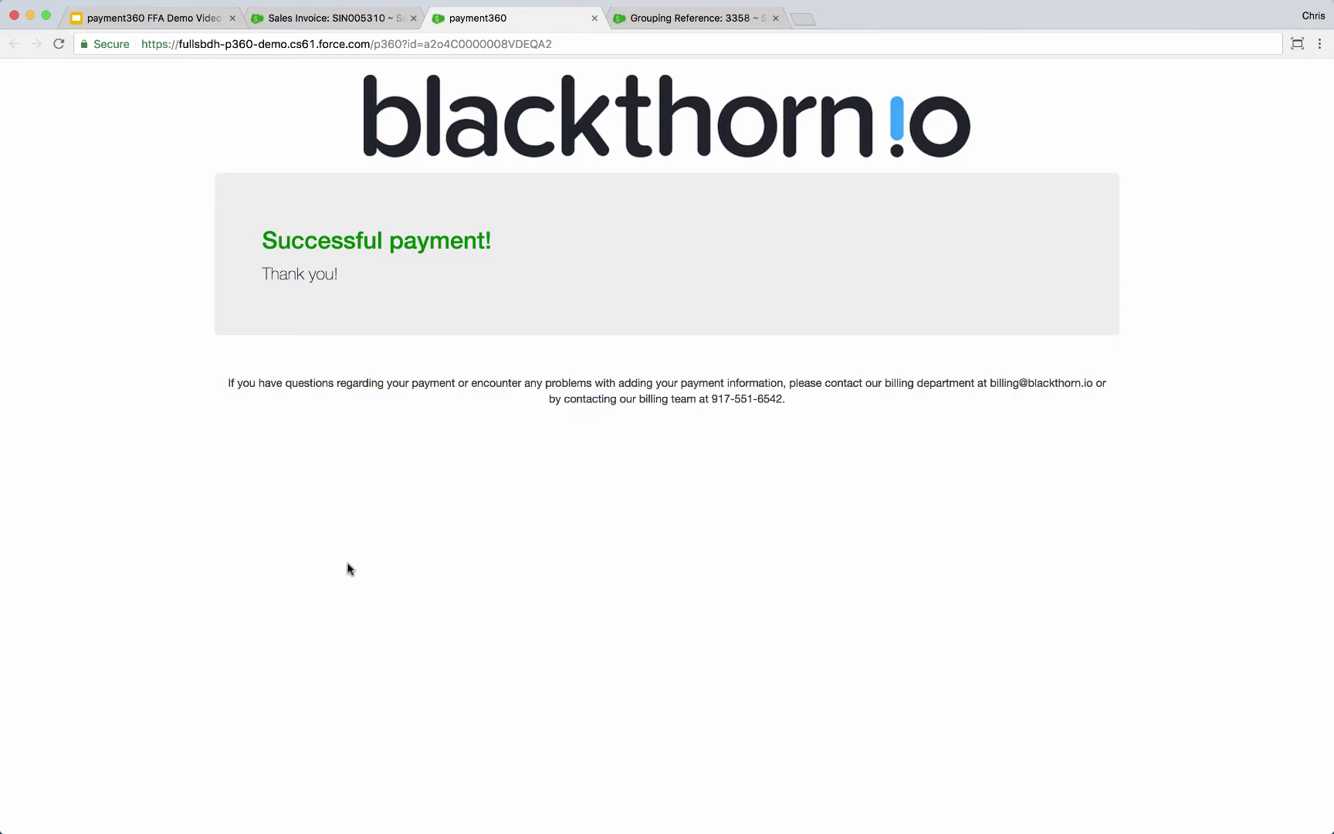
- Return to the invoice, view transaction TR-000786 and keep Cash Process Status as 'Cash Matching Completed'
key(ctrl+shift+Tab)
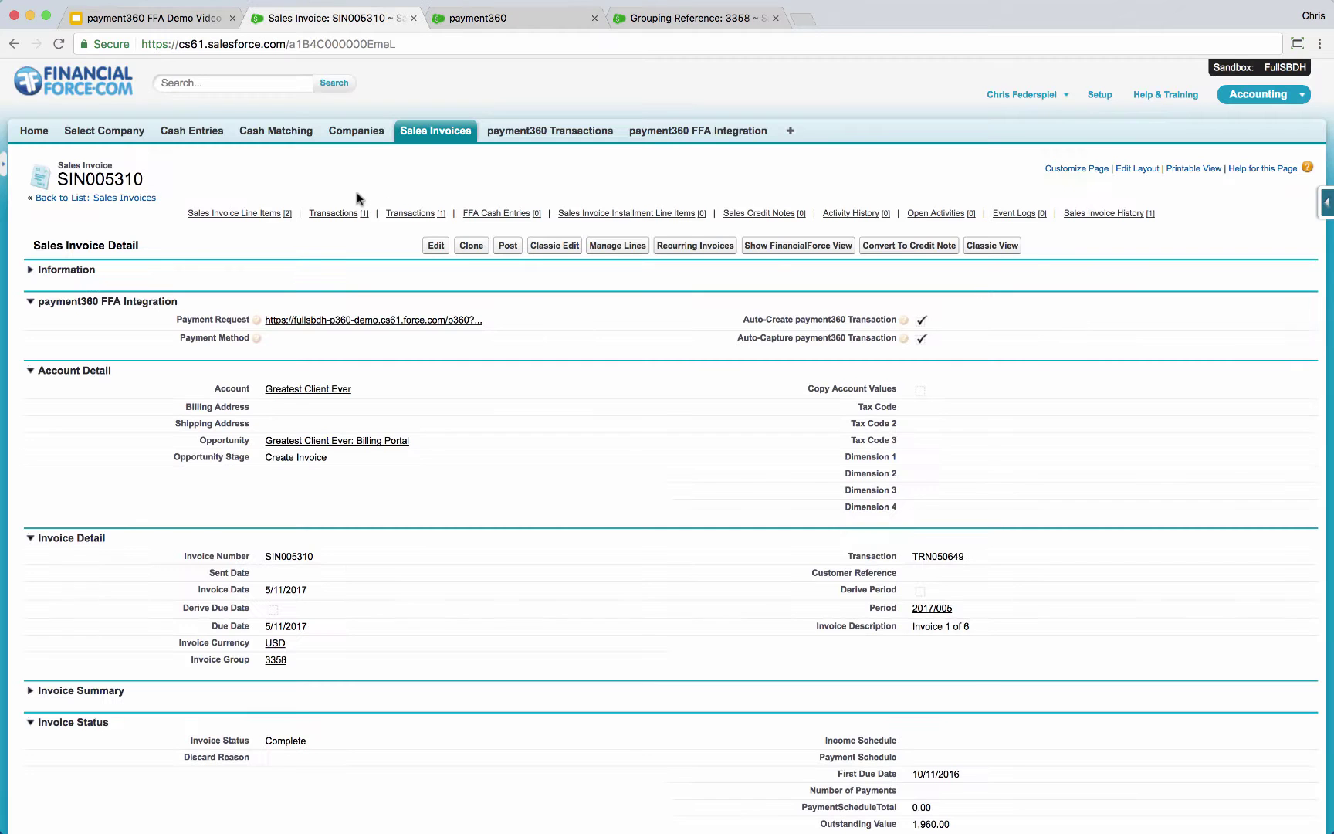
click(354, 214)
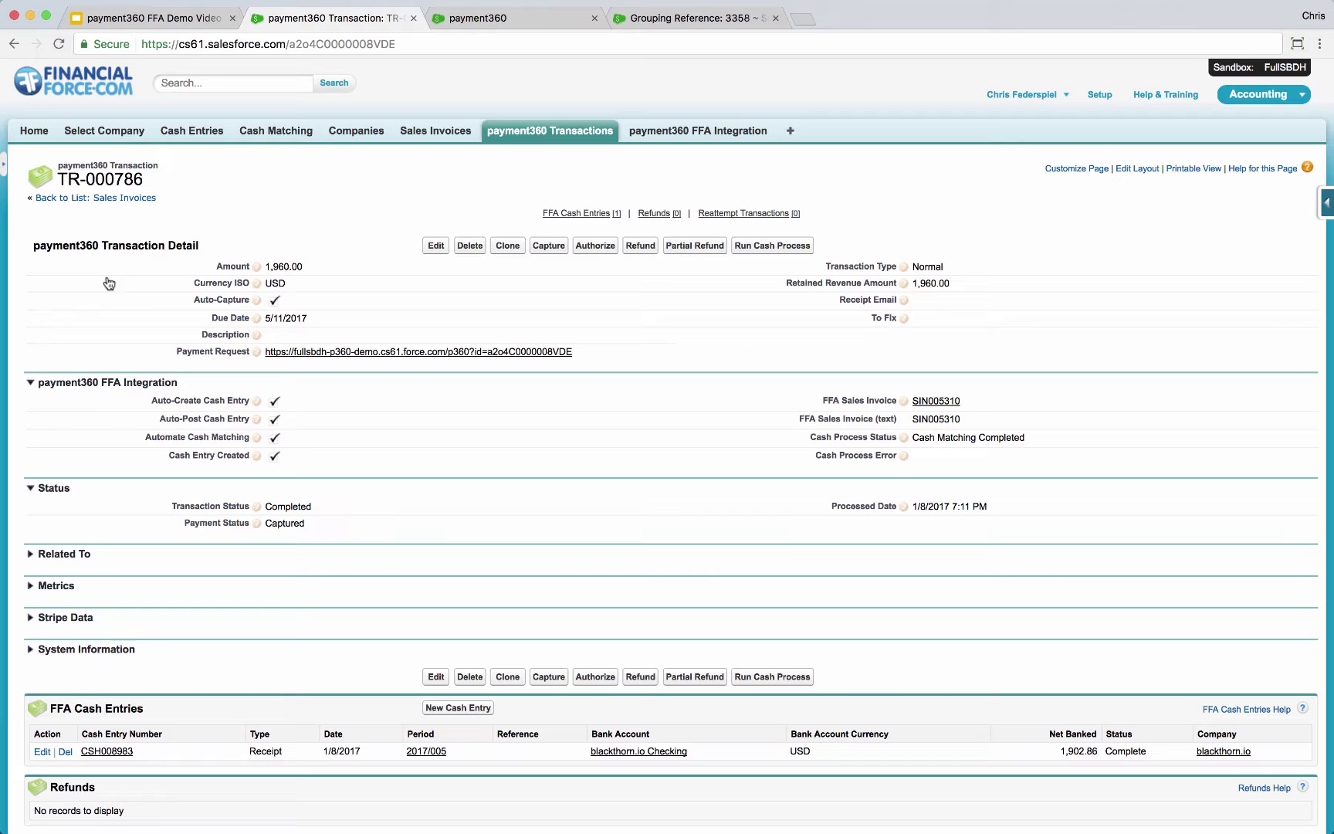
double_click(1044, 438)
click(1044, 440)
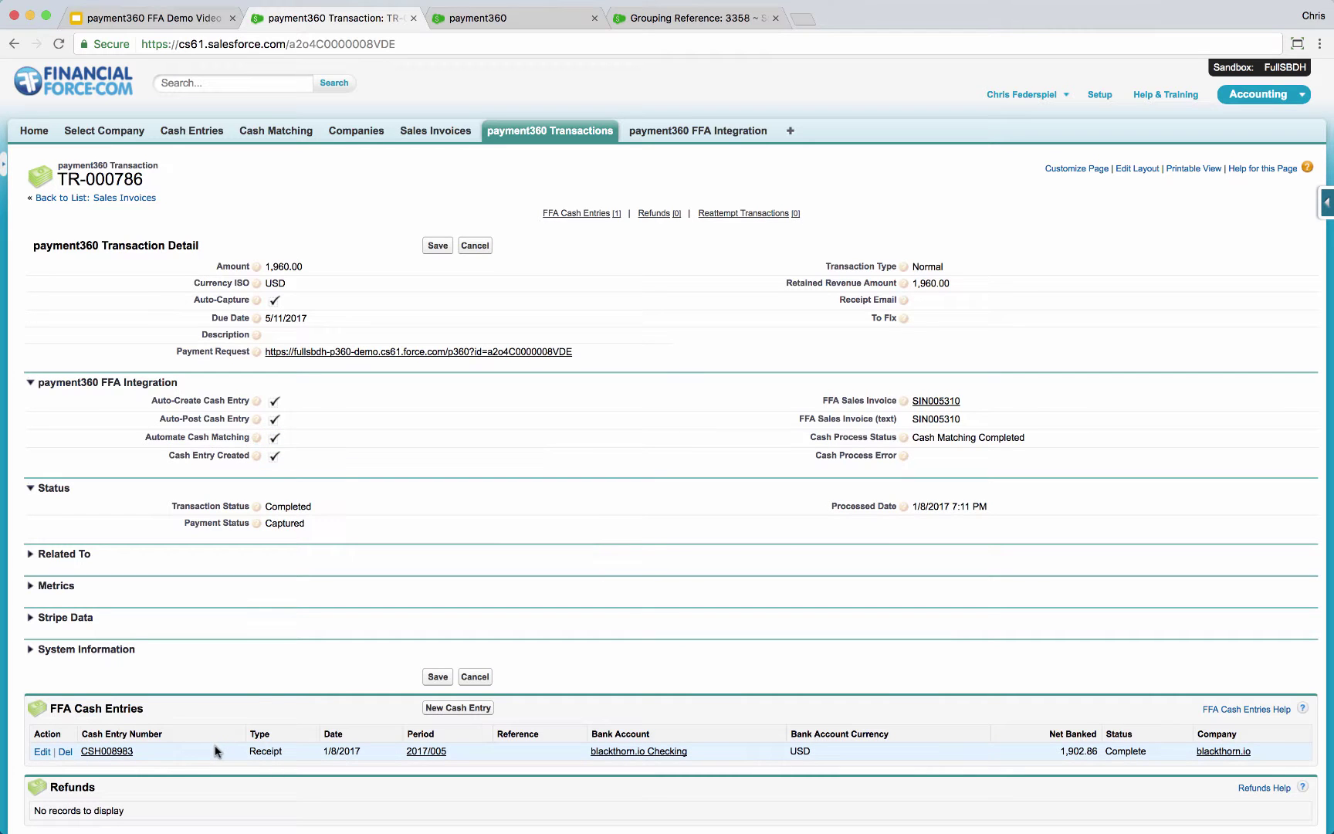
- Review cash entry CSH008983, then follow its FFA Sales Invoice link back to SIN005310
click(108, 751)
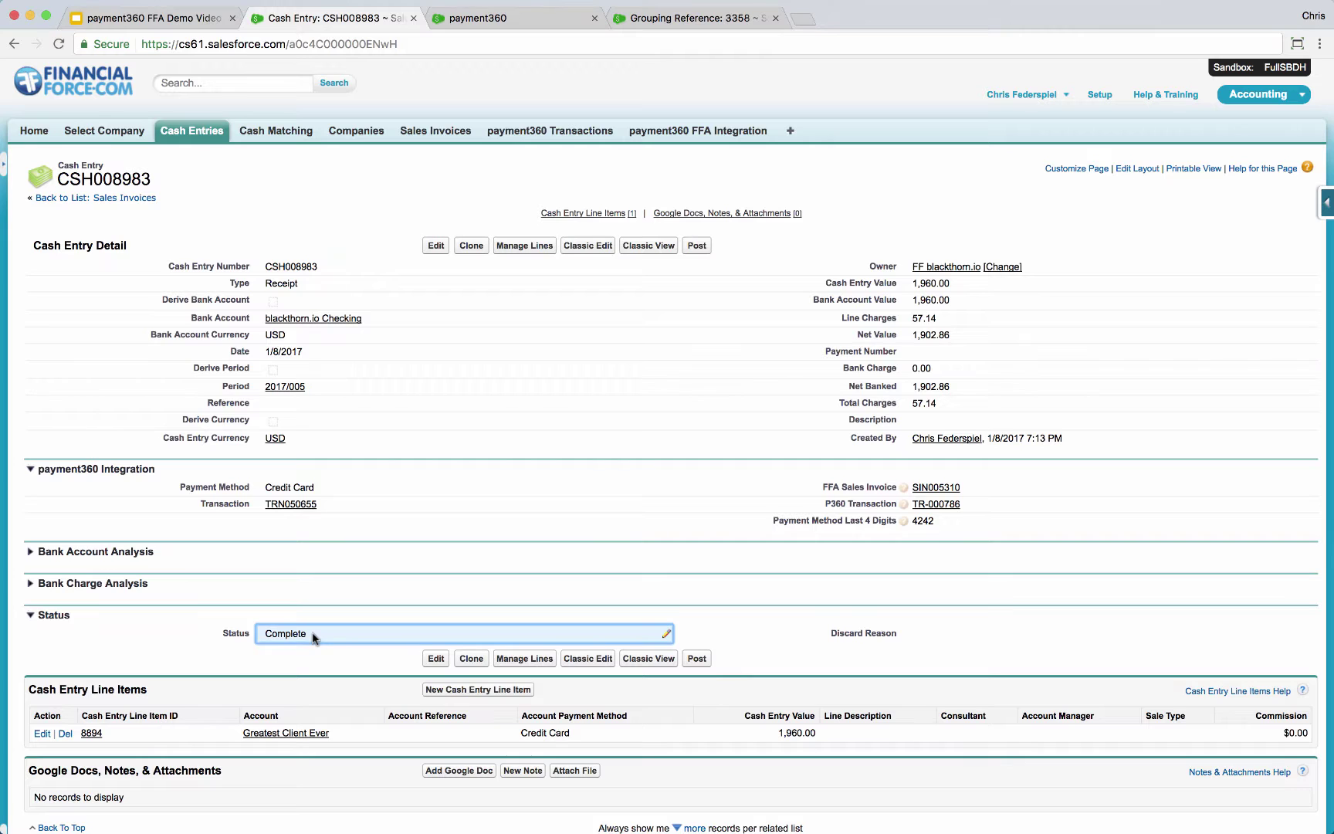
click(935, 487)
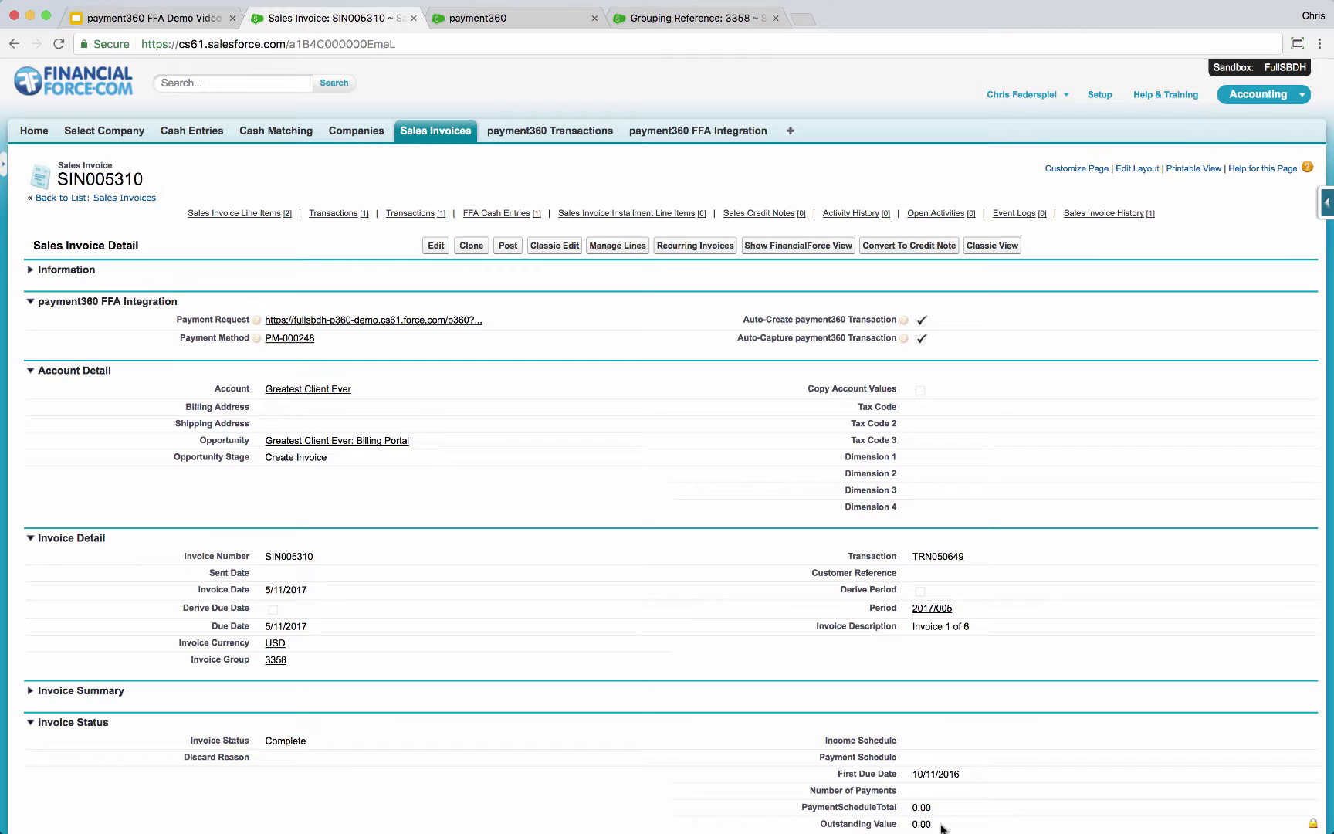
- Reload invoice group 3358 to show payment method PM-000248, then return to the Contact slide
click(689, 18)
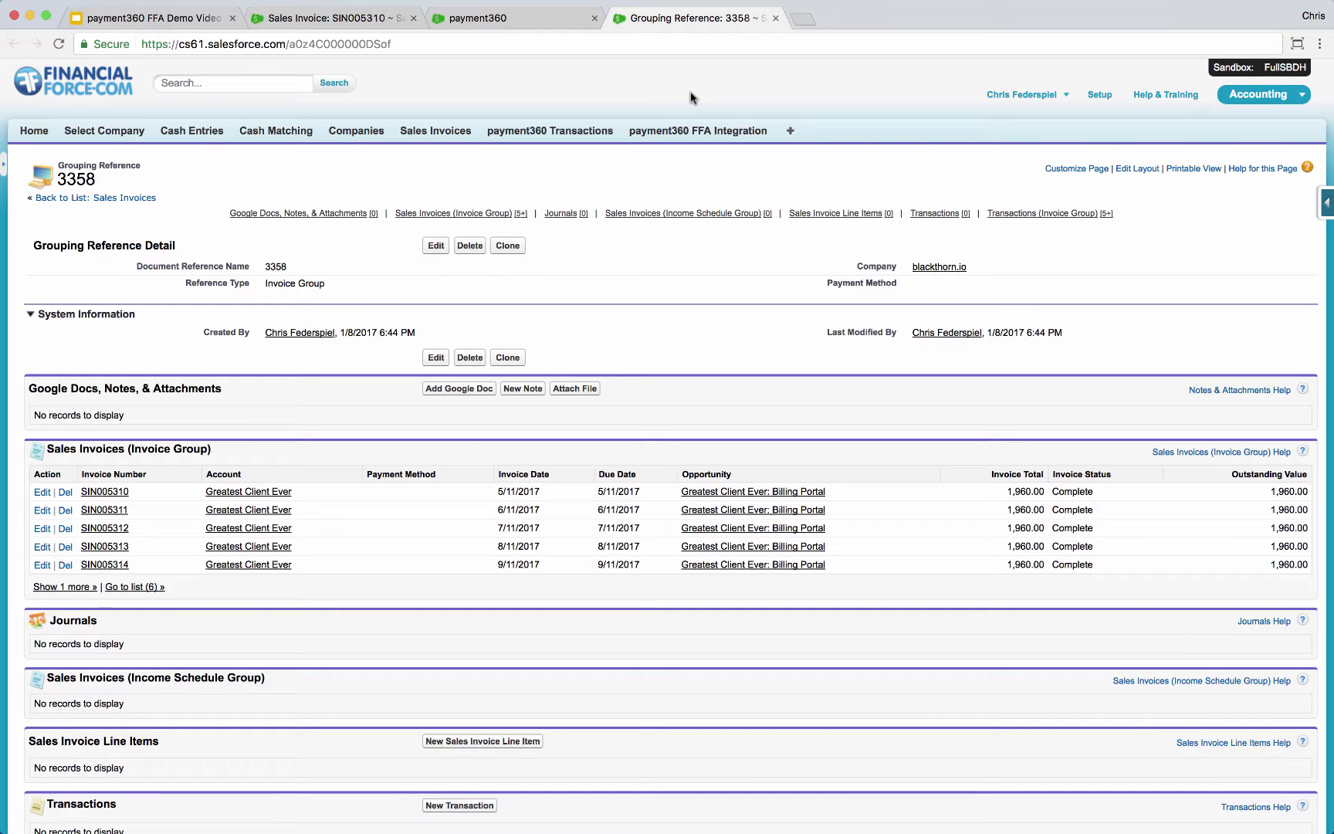
key(super+r)
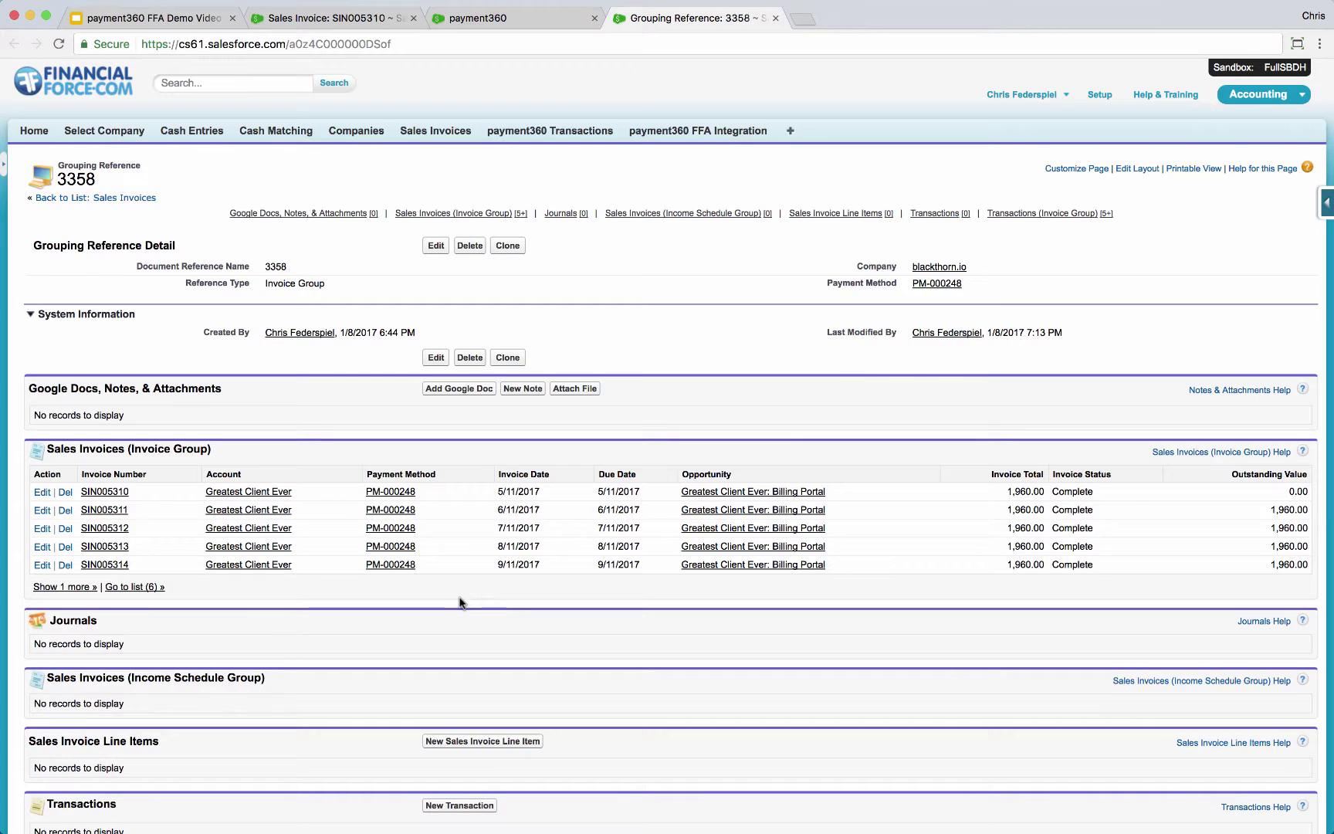
key(super+1)
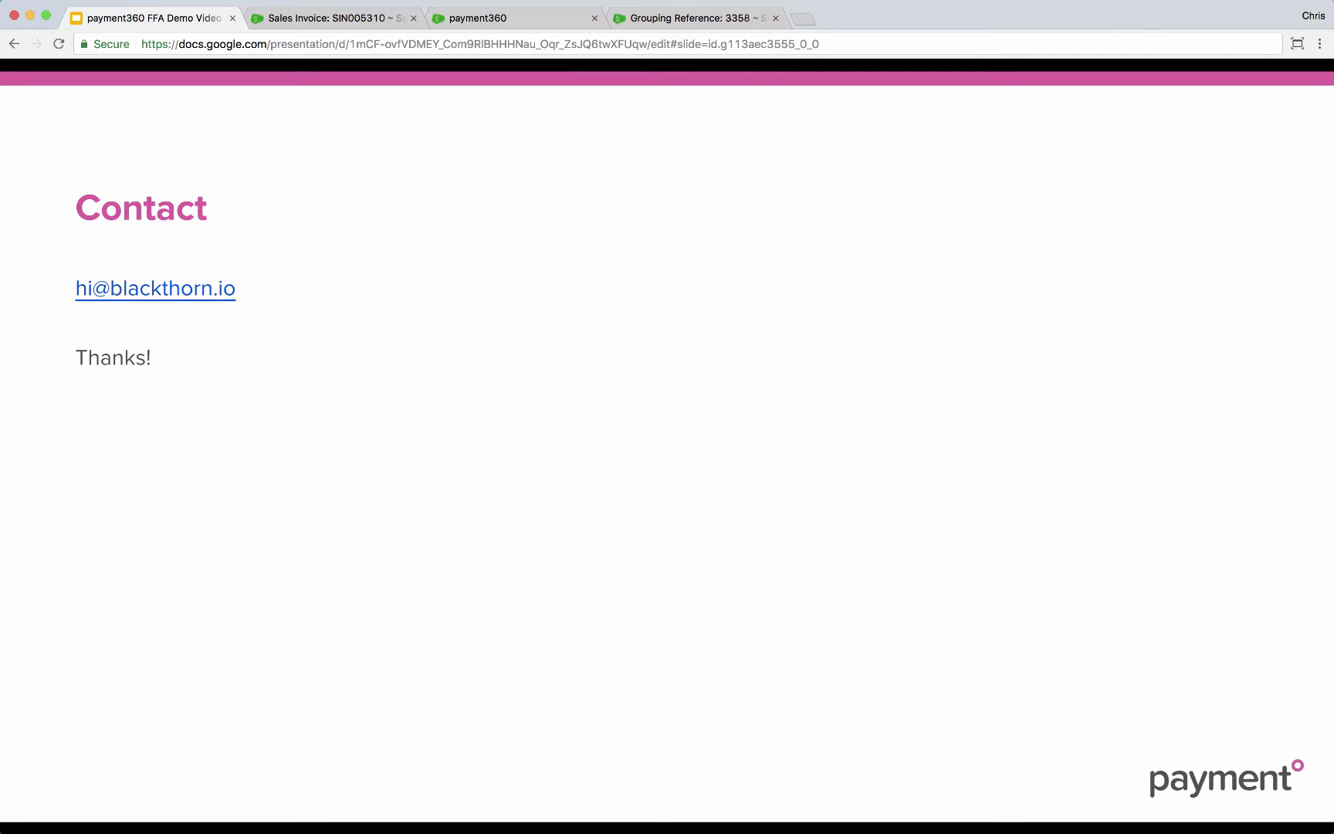